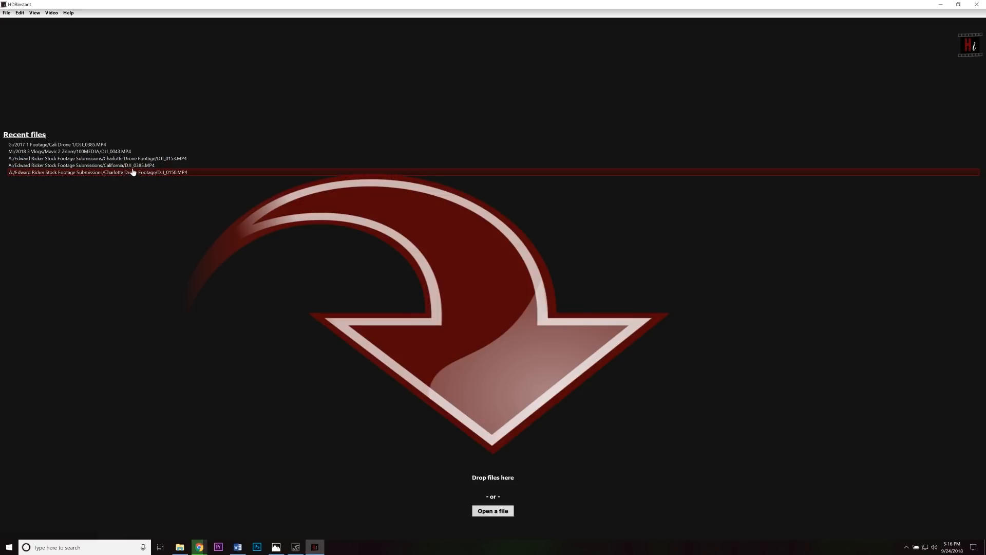
# Step: Open the recent California video DJI_0385.MP4 and move through the clip to frame 814
pyautogui.click(136, 166)
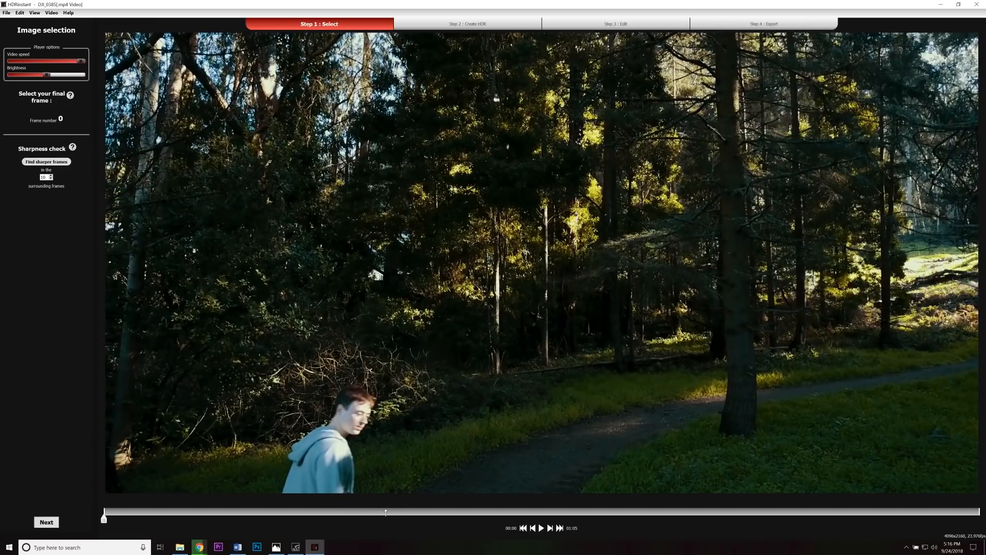
pyautogui.click(392, 513)
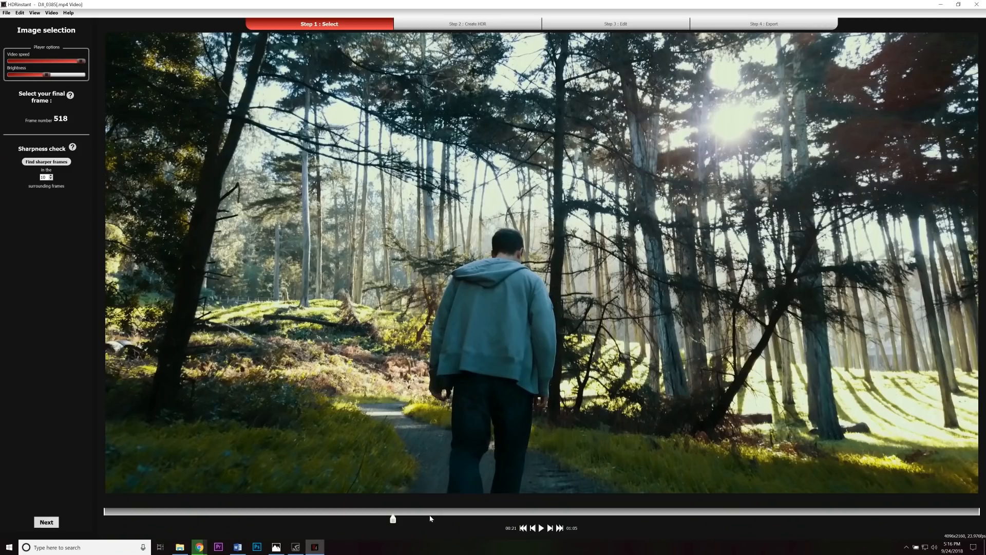
pyautogui.click(450, 512)
pyautogui.click(530, 513)
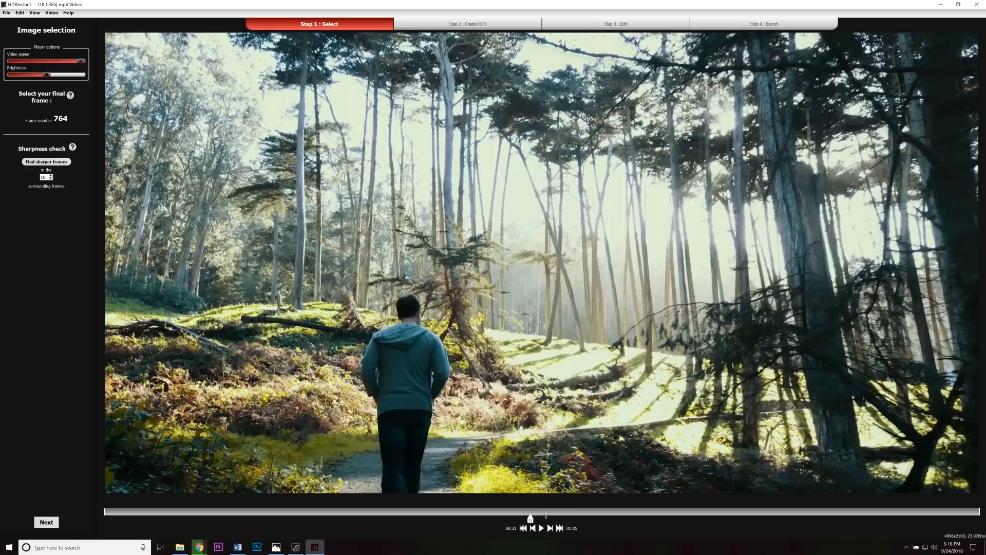
pyautogui.click(547, 512)
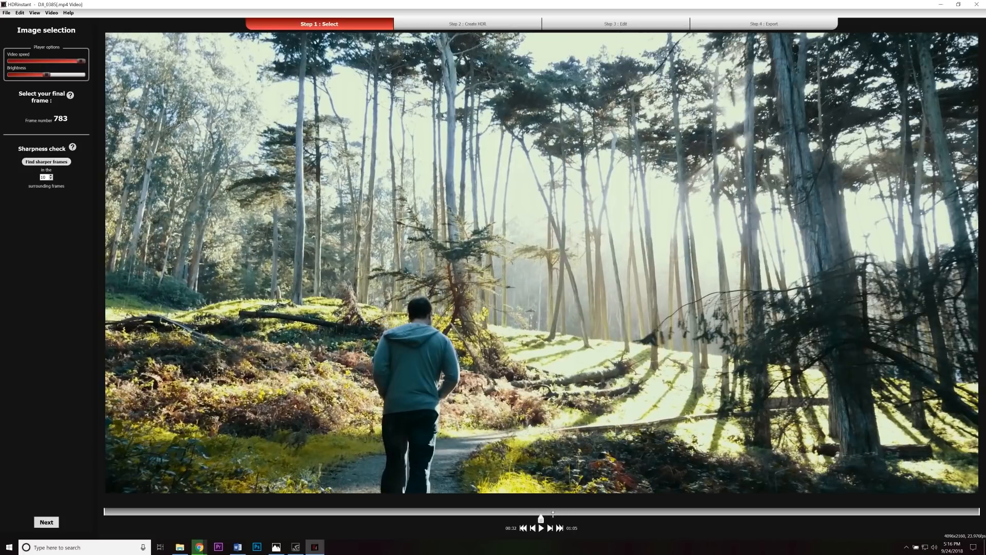
pyautogui.click(559, 513)
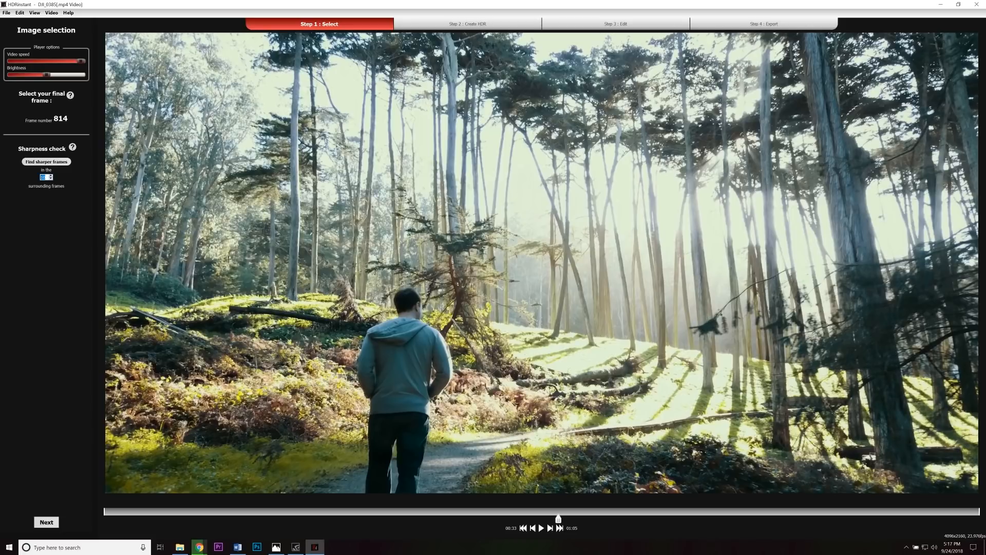
# Step: Find sharper frames around the chosen one, select the 100% sharp frame and continue to the HDR creation stage
pyautogui.click(56, 163)
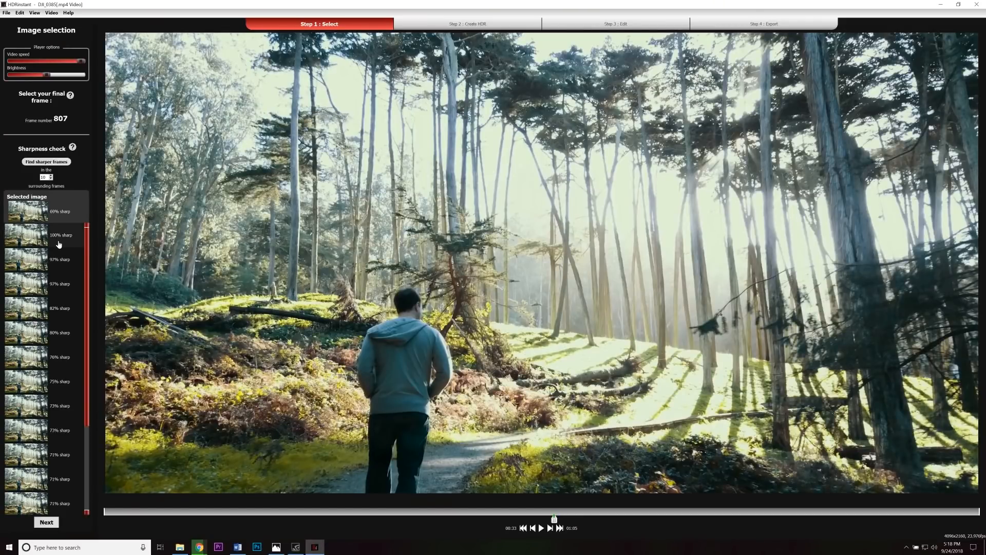
pyautogui.click(58, 244)
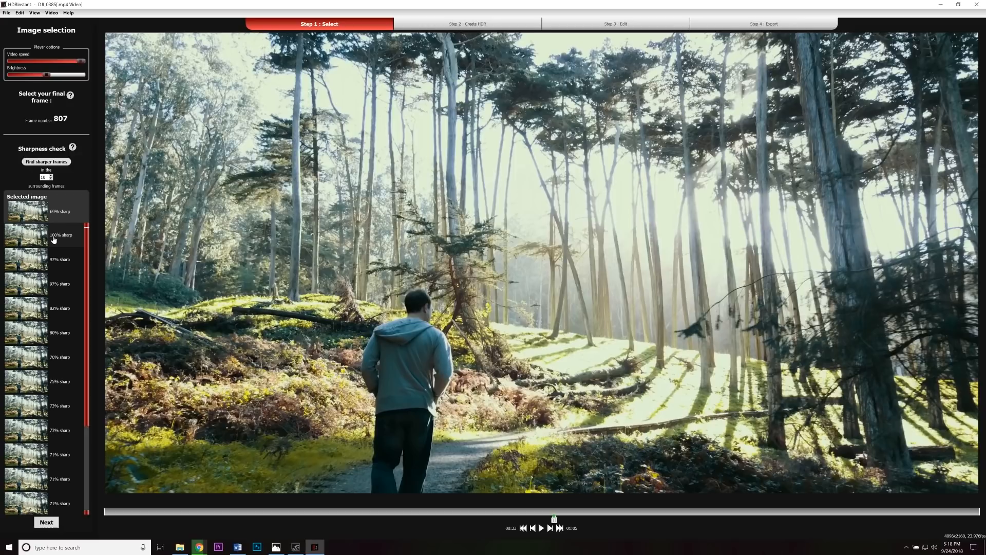
pyautogui.click(54, 522)
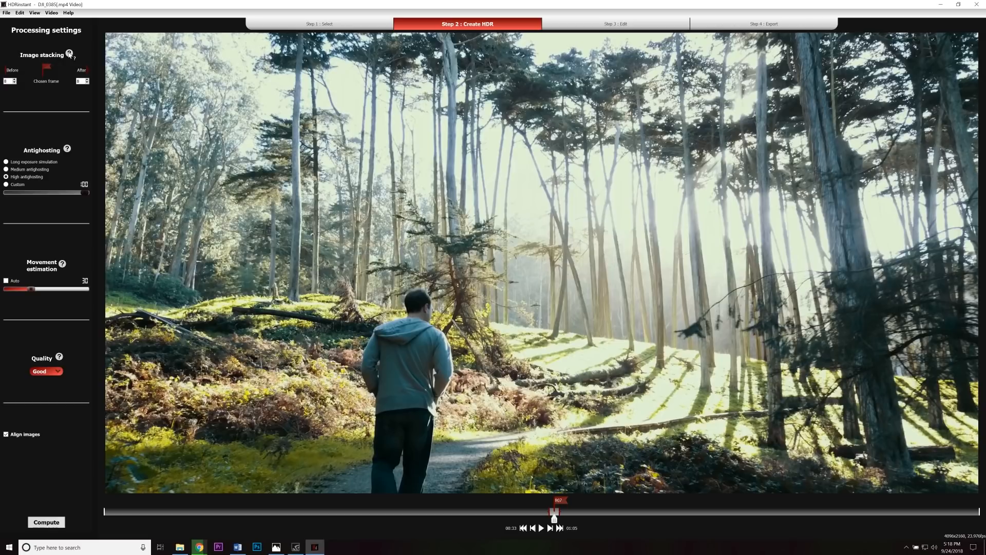
# Step: Set the image stacking to 5 frames before and 5 frames after the chosen frame
pyautogui.moveTo(70, 54)
pyautogui.doubleClick(7, 82)
pyautogui.press('Tab')
pyautogui.write('5')
# Step: Review the antighosting, movement estimation and quality explanations, and set the processing quality to Good
pyautogui.moveTo(67, 149)
pyautogui.moveTo(63, 263)
pyautogui.moveTo(60, 358)
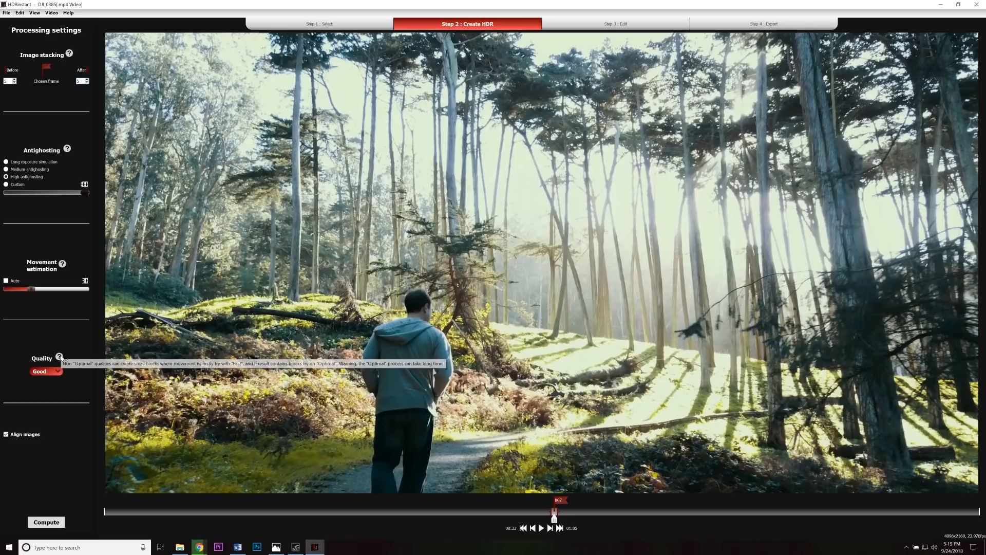
pyautogui.click(45, 374)
pyautogui.click(52, 387)
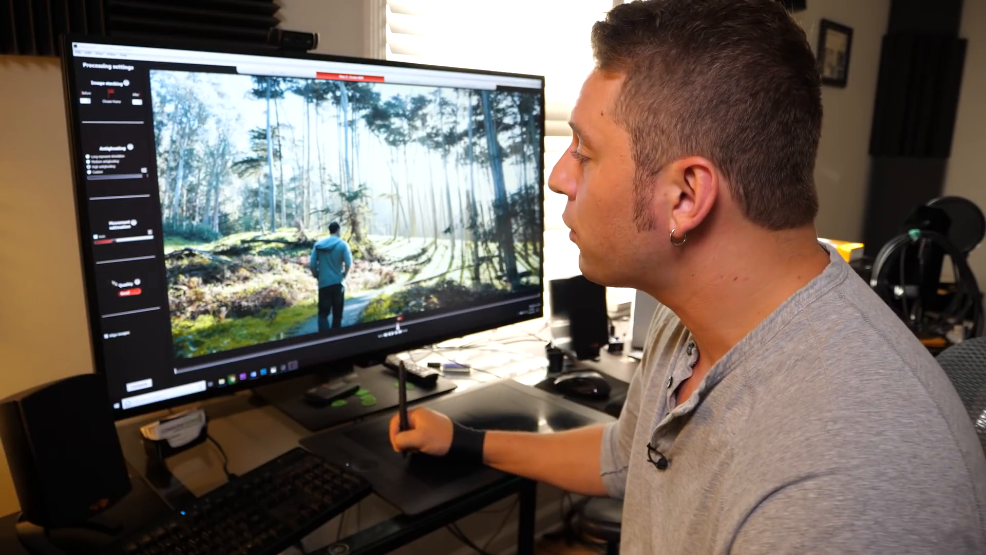
pyautogui.click(130, 292)
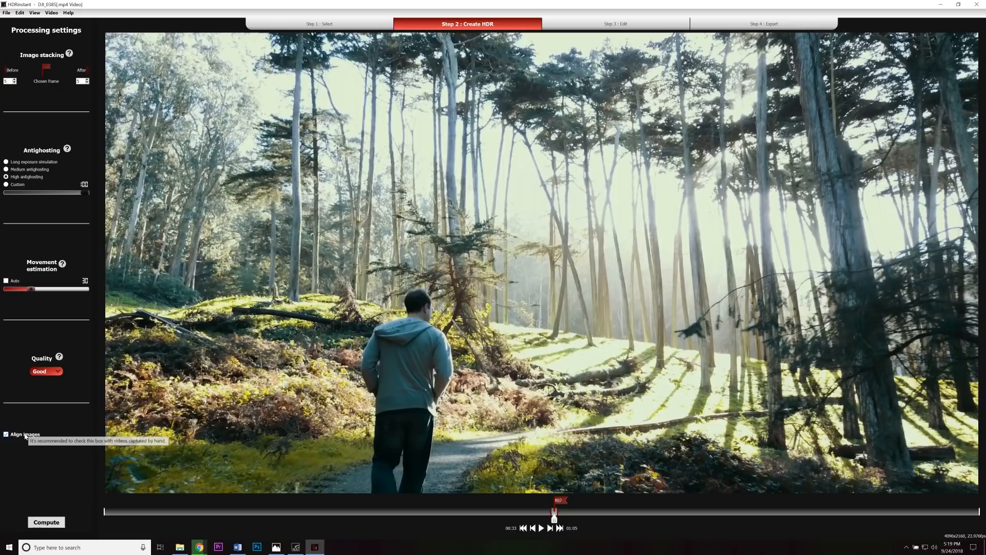
# Step: Turn off image alignment and compute the HDR image
pyautogui.click(25, 436)
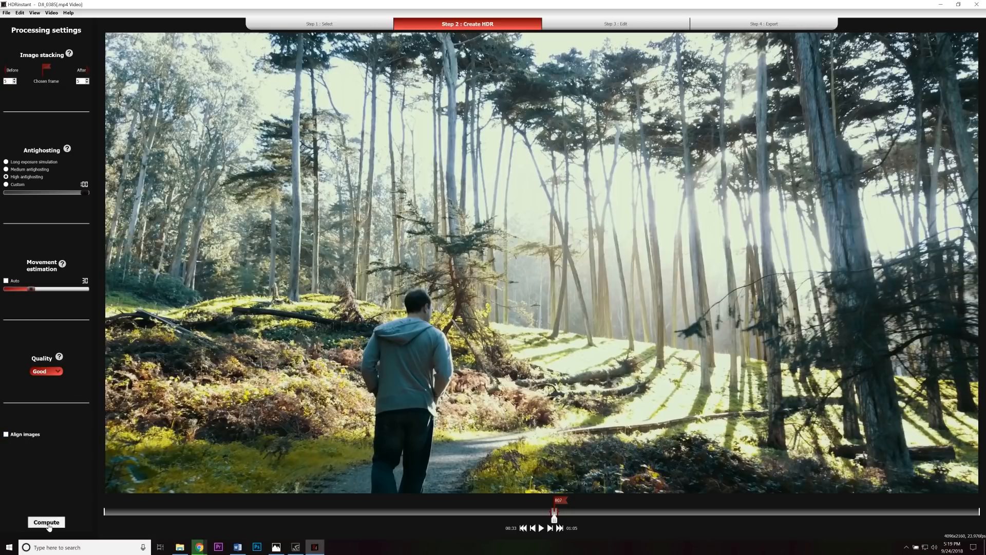
pyautogui.click(55, 521)
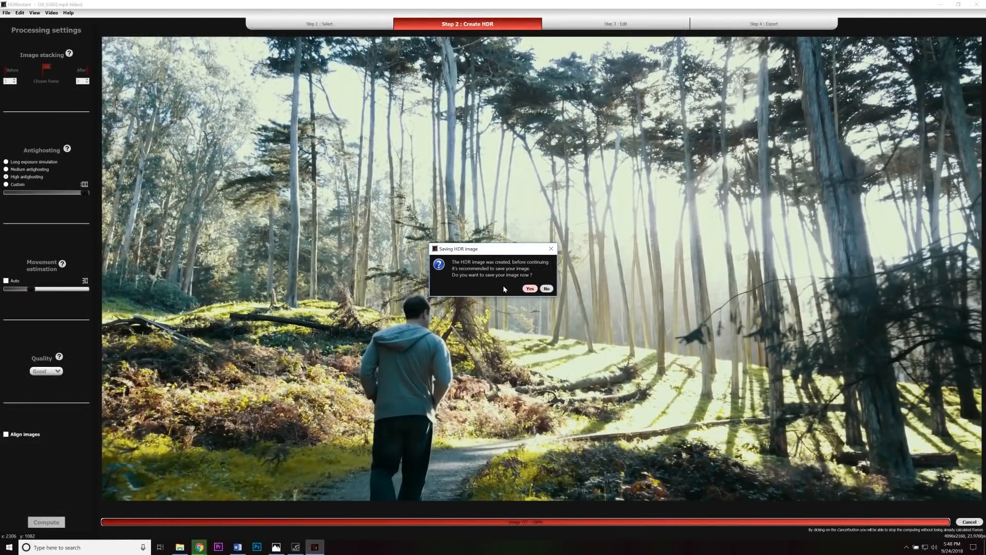
# Step: Save the computed HDR image to the Desktop as a TIFF with 16-bit output depth
pyautogui.click(530, 289)
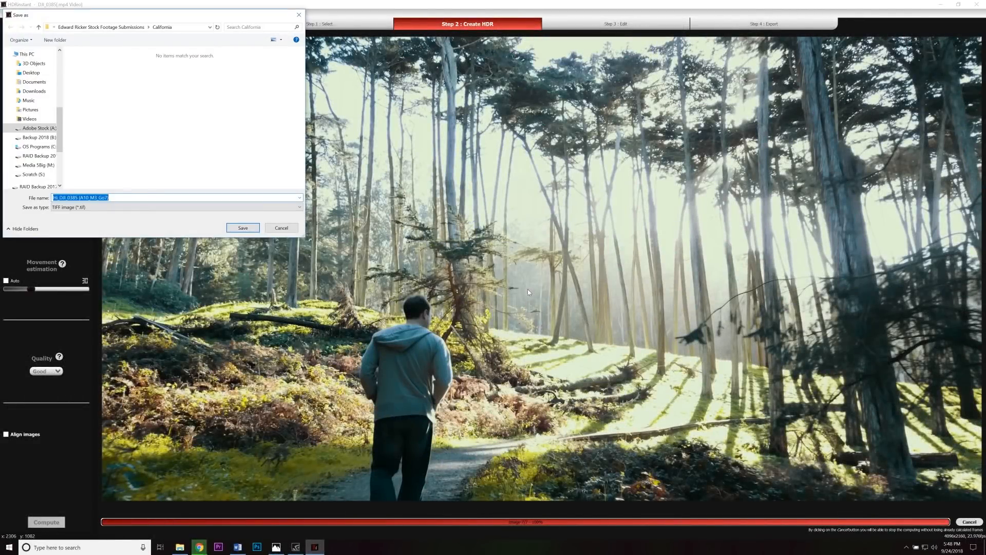
pyautogui.scroll(1, 51, 128)
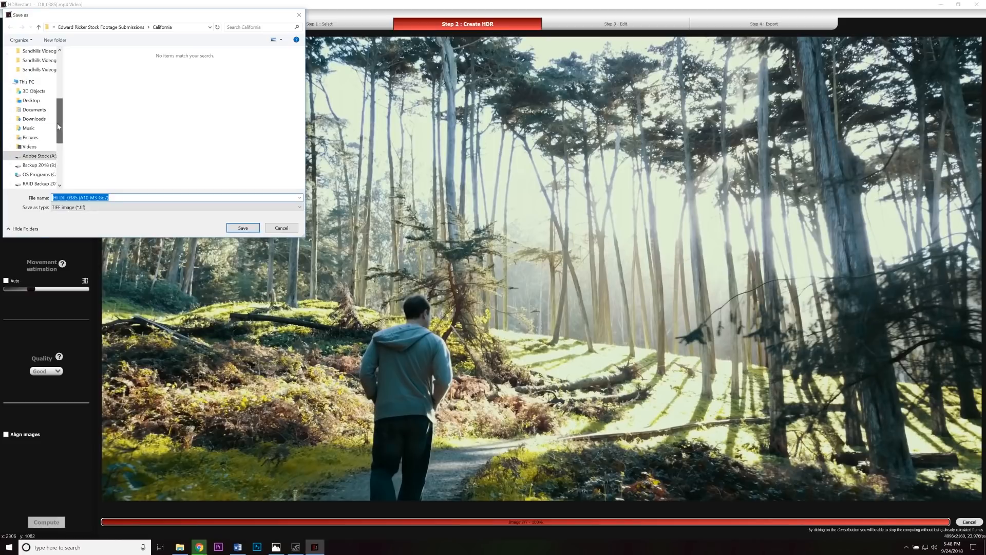
pyautogui.click(34, 110)
pyautogui.click(31, 100)
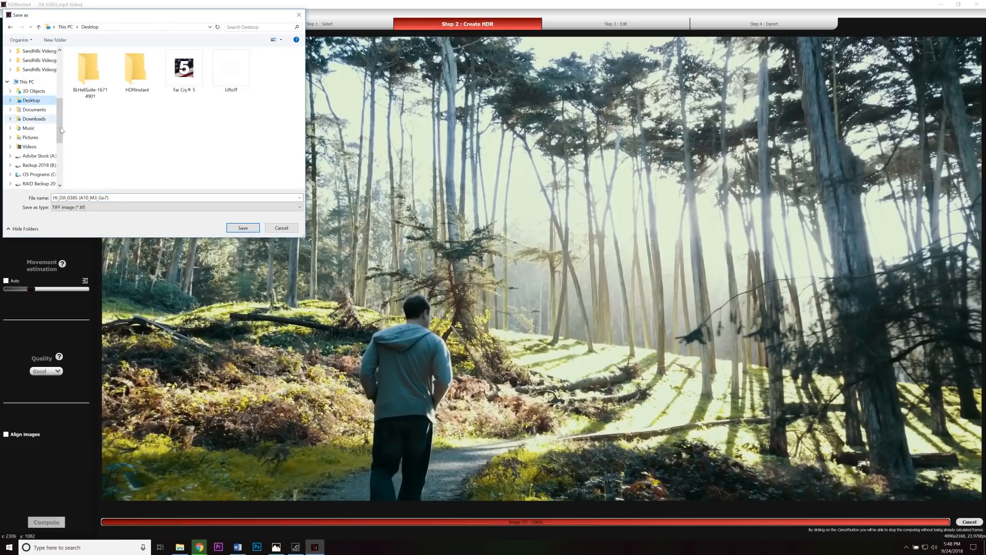
pyautogui.click(239, 228)
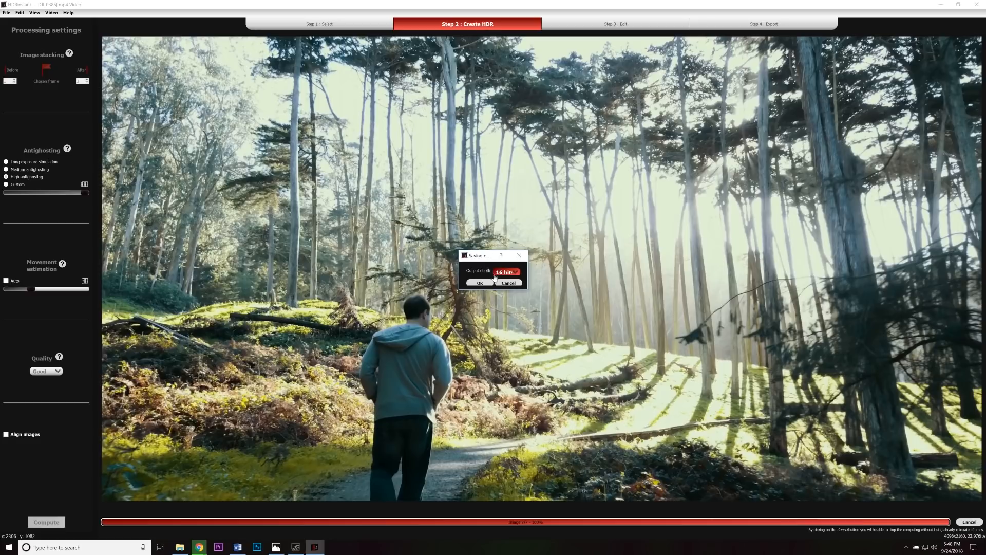
pyautogui.click(479, 283)
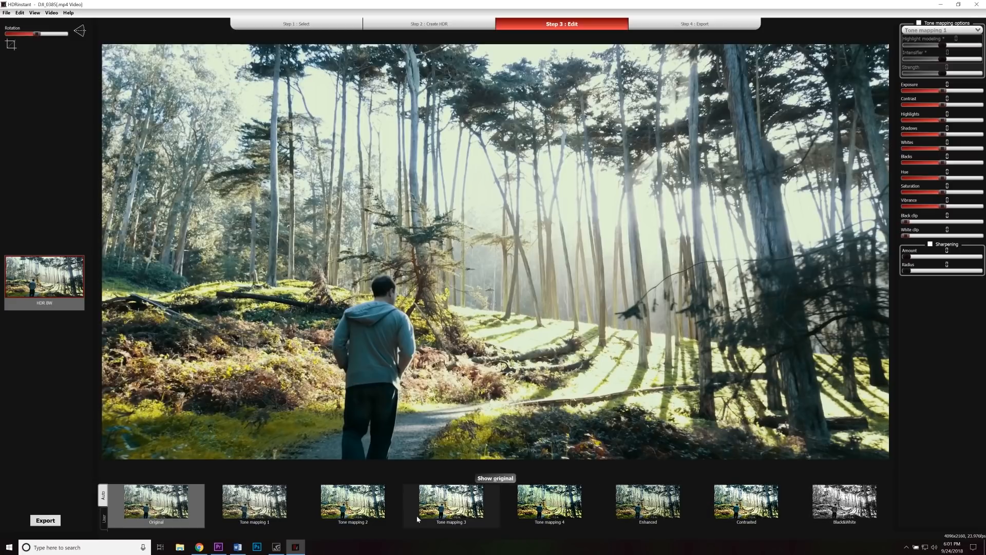
# Step: Apply the Tone mapping 3 preset and try its overall contrast at 88 before returning it to 75
pyautogui.click(379, 511)
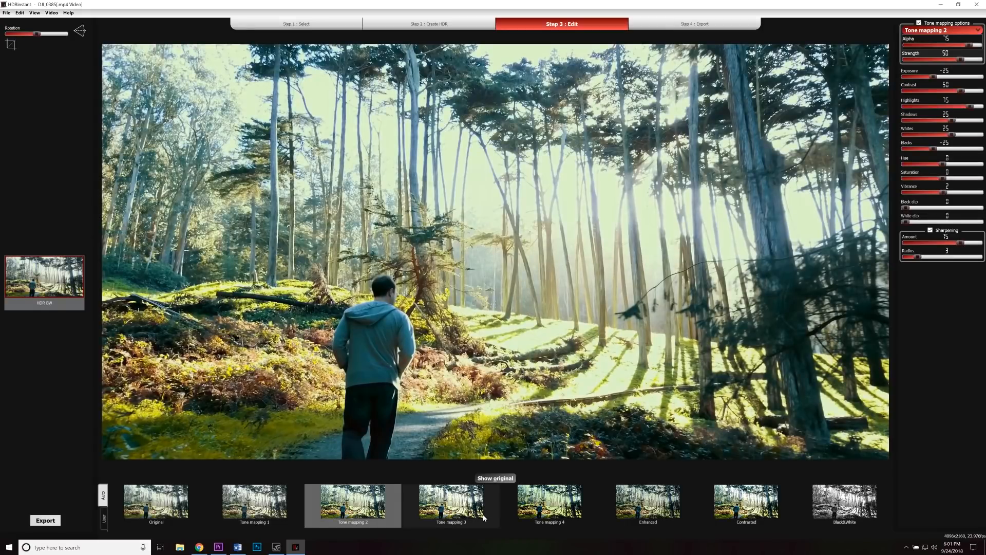
pyautogui.click(476, 518)
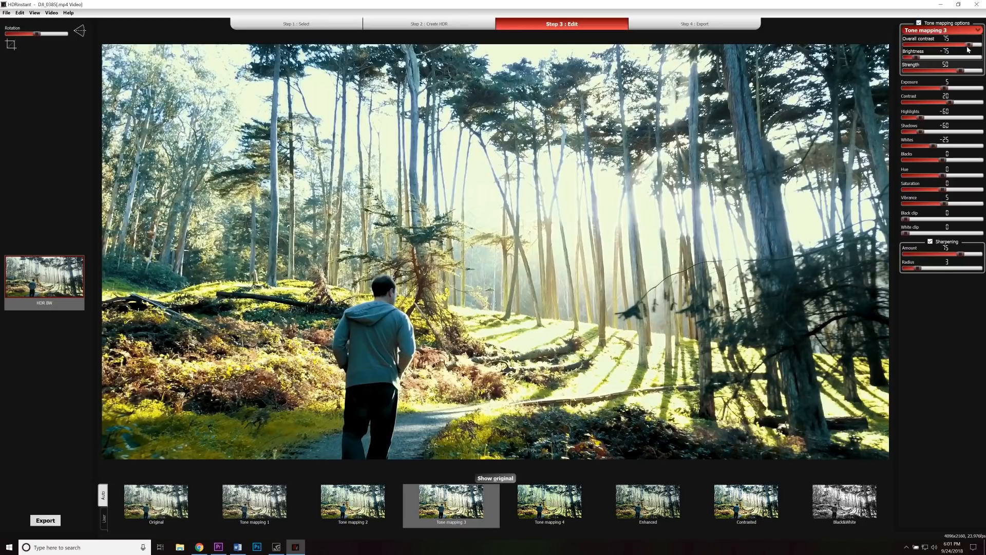
pyautogui.moveTo(969, 45)
pyautogui.mouseDown()
pyautogui.moveTo(949, 45)
pyautogui.moveTo(976, 50)
pyautogui.mouseUp()
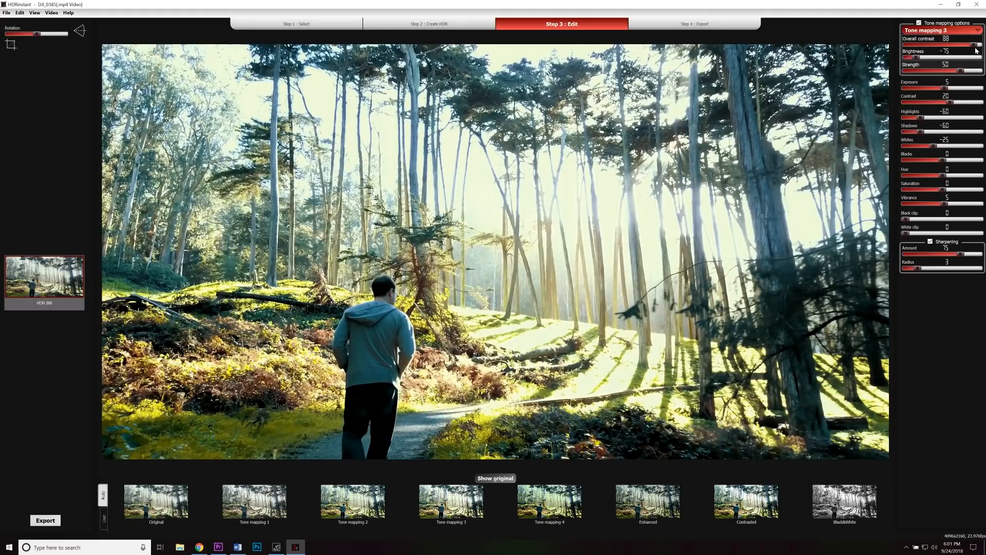
pyautogui.moveTo(974, 45); pyautogui.dragTo(970, 47)
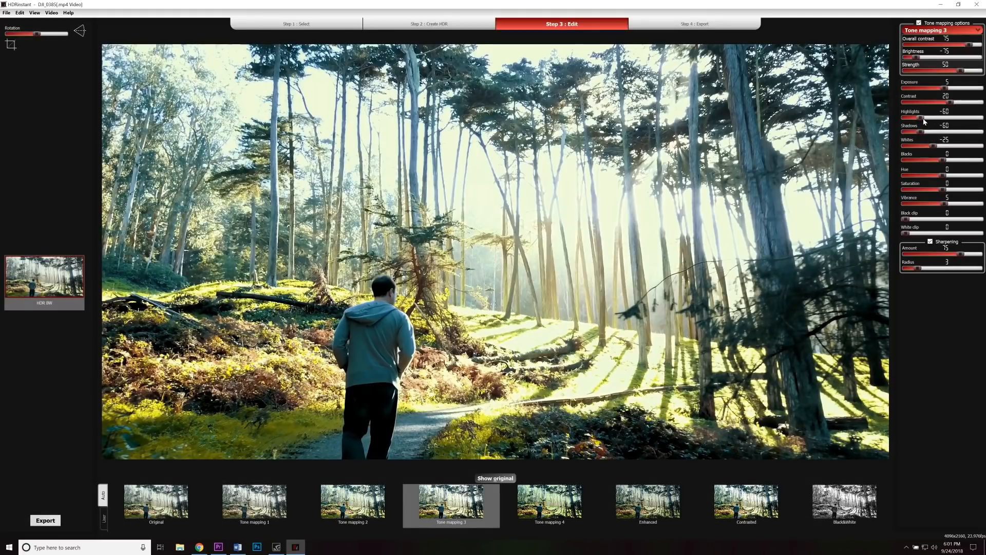
# Step: Adjust the highlights and the sharpening amount of the tone-mapped image
pyautogui.moveTo(921, 118)
pyautogui.mouseDown()
pyautogui.moveTo(942, 122)
pyautogui.moveTo(904, 128)
pyautogui.moveTo(919, 126)
pyautogui.mouseUp()
pyautogui.moveTo(958, 253); pyautogui.dragTo(927, 259)
pyautogui.click(971, 259)
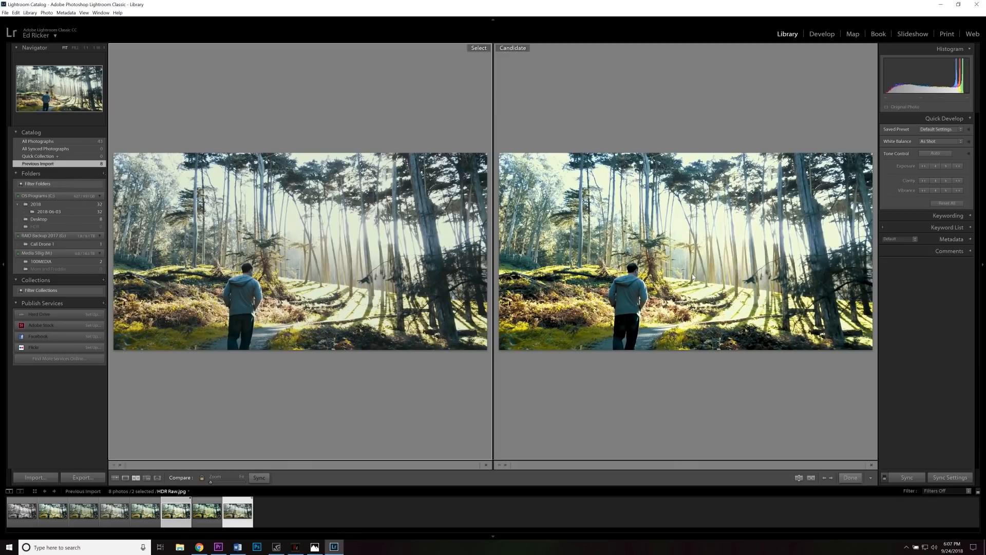
# Step: Switch to Lightroom and examine the background trees up close in the side-by-side comparison of HDR Raw.jpg with the candidate photo
pyautogui.moveTo(211, 483); pyautogui.dragTo(235, 482)
pyautogui.moveTo(324, 298); pyautogui.dragTo(352, 431)
pyautogui.moveTo(282, 139); pyautogui.dragTo(367, 373)
pyautogui.moveTo(337, 128); pyautogui.dragTo(292, 327)
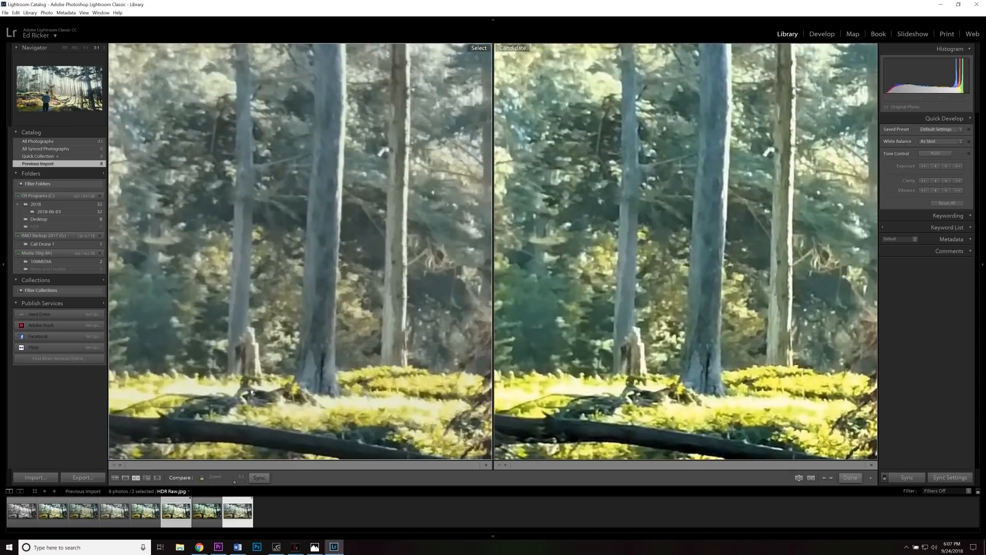
pyautogui.moveTo(236, 483); pyautogui.dragTo(237, 483)
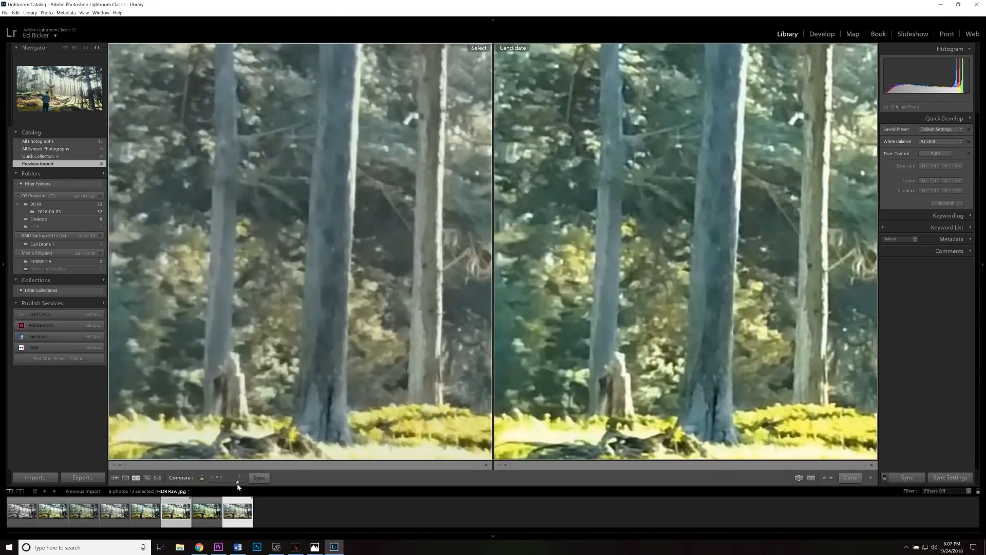
pyautogui.moveTo(308, 366); pyautogui.dragTo(250, 374)
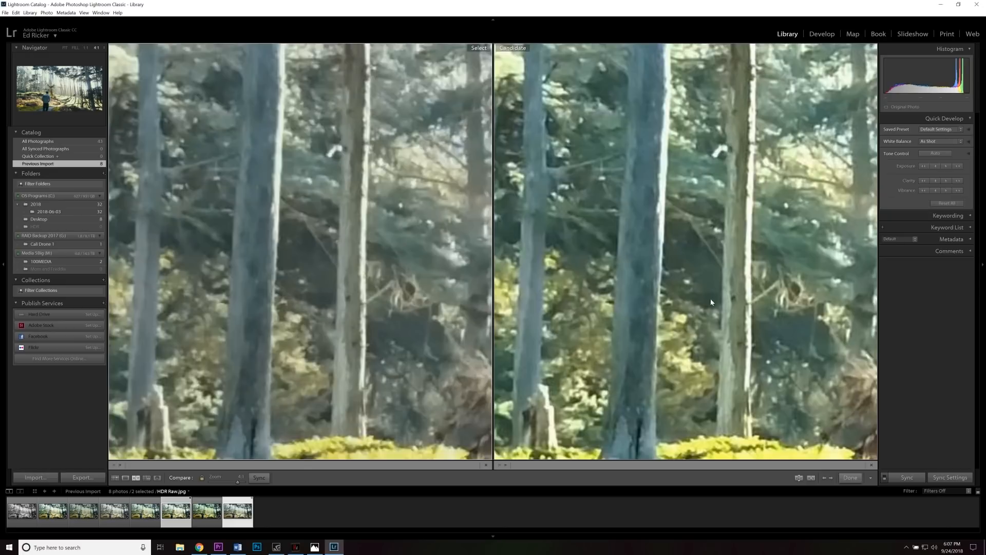
pyautogui.moveTo(537, 305); pyautogui.dragTo(367, 242)
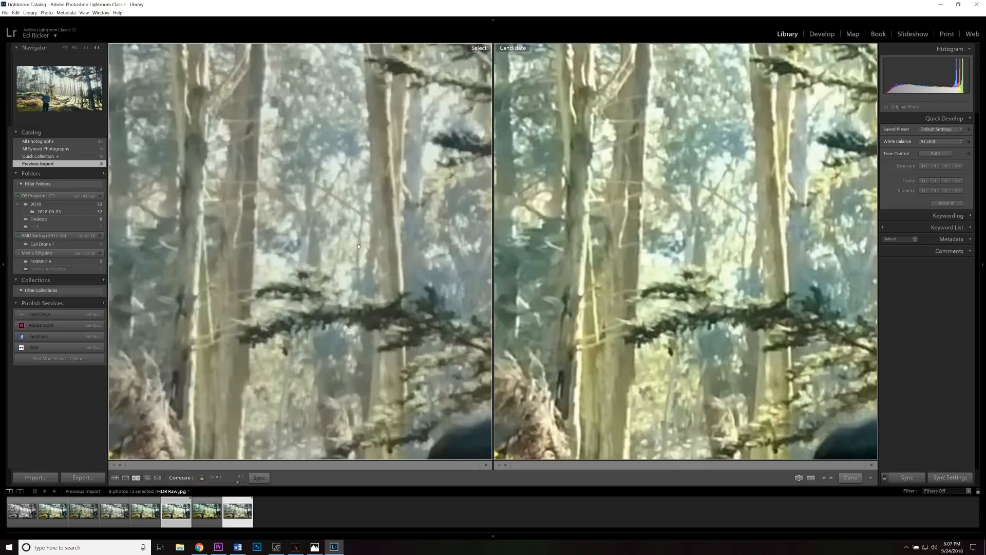
# Step: Compare HDR Raw.jpg with HDR Tonemapping 1.jpg side by side at 2:1, examining the trees, sunlit grass and shadows
pyautogui.doubleClick(121, 512)
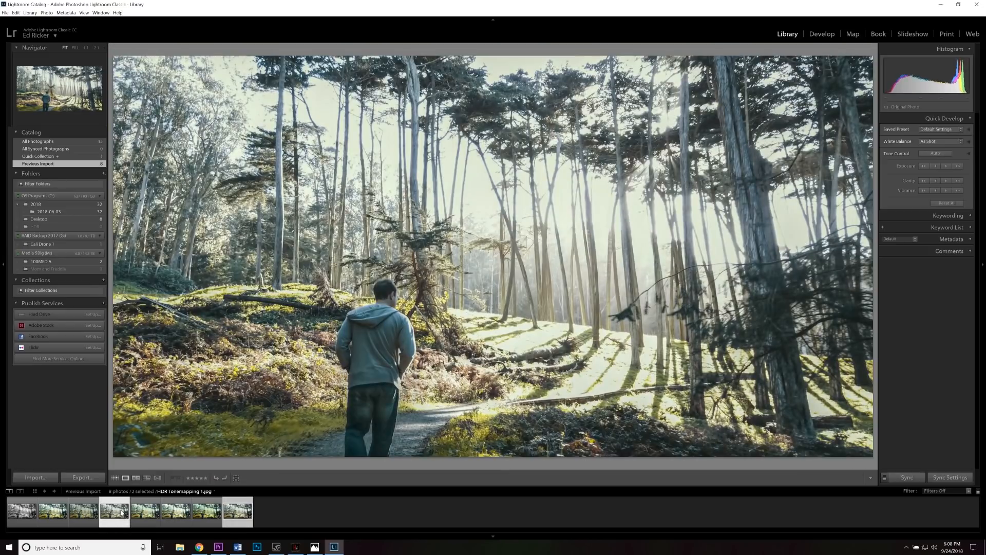
pyautogui.click(136, 478)
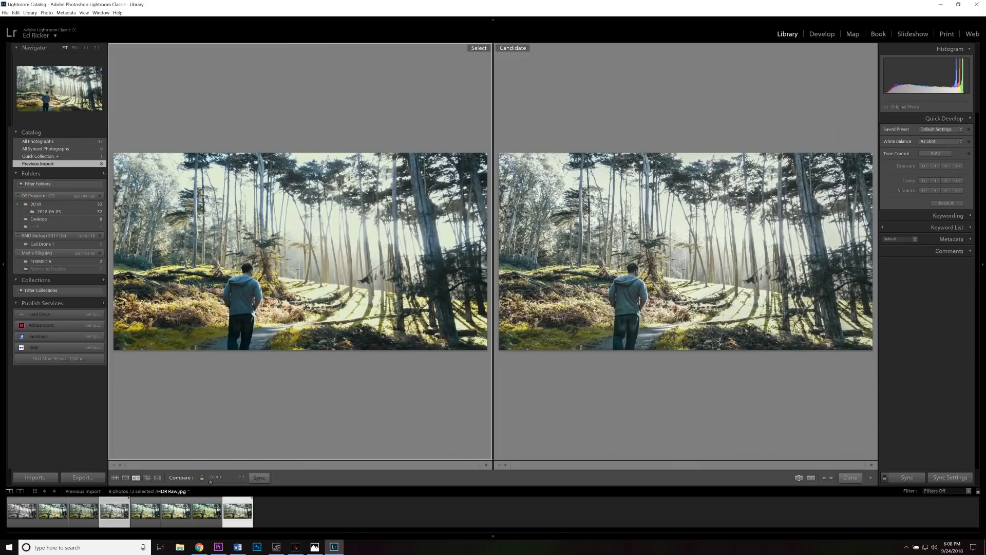
pyautogui.moveTo(218, 482); pyautogui.dragTo(233, 482)
pyautogui.moveTo(297, 348); pyautogui.dragTo(266, 290)
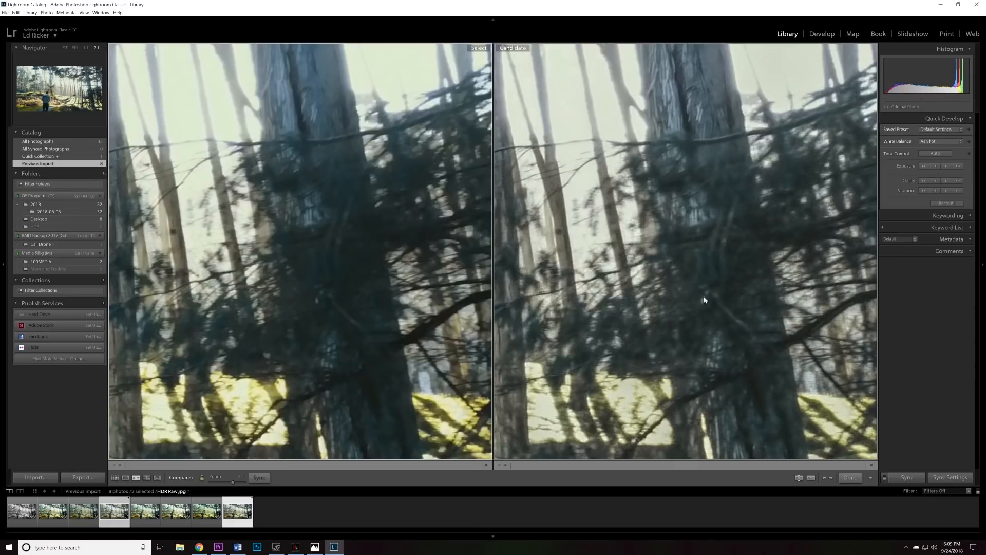
pyautogui.moveTo(770, 360); pyautogui.dragTo(705, 199)
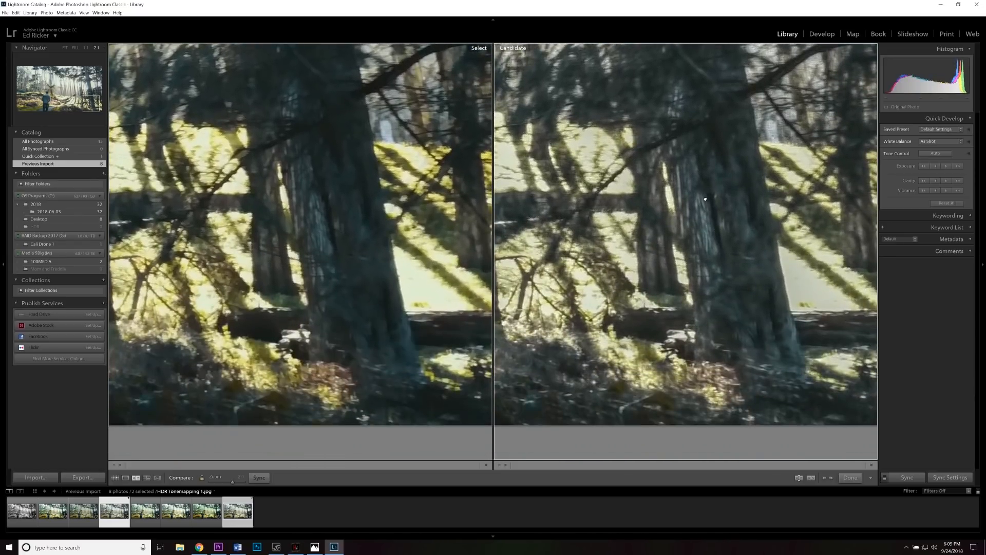
pyautogui.moveTo(705, 232); pyautogui.dragTo(778, 311)
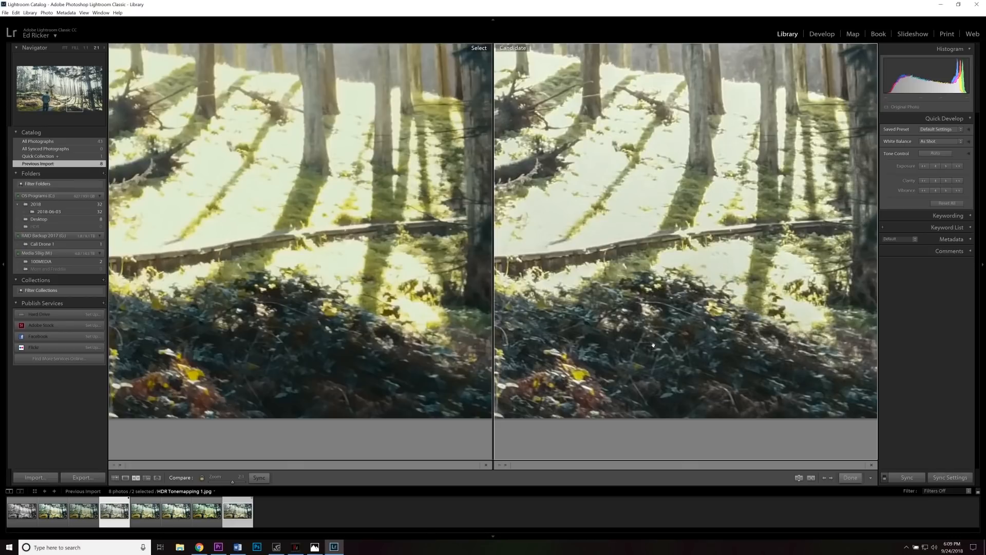
pyautogui.moveTo(304, 355); pyautogui.dragTo(277, 225)
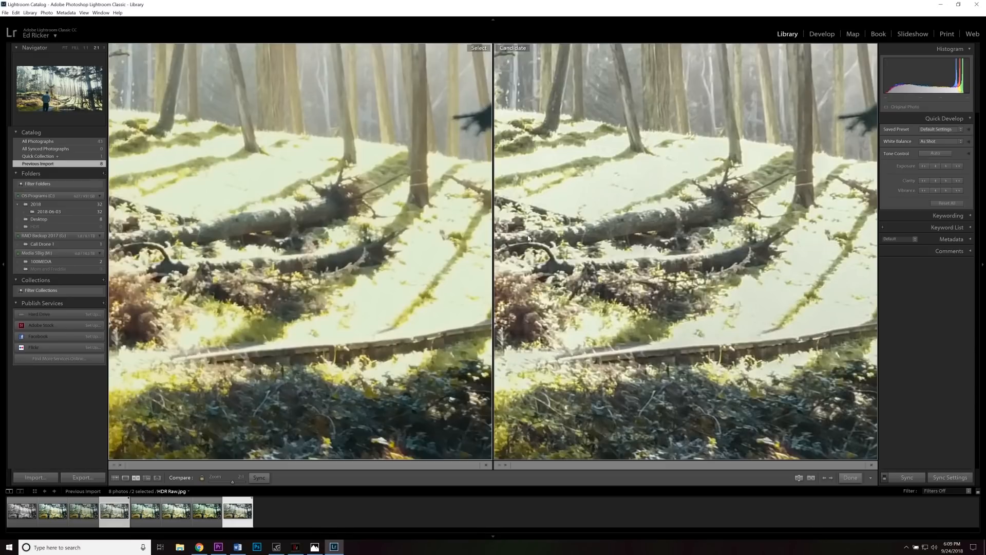
pyautogui.moveTo(551, 238); pyautogui.dragTo(669, 323)
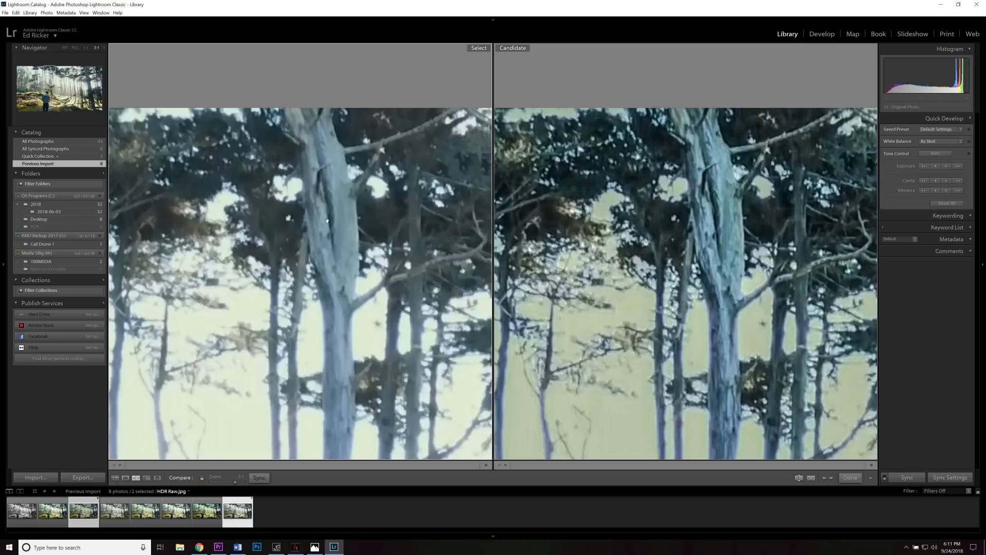
# Step: Examine the tree trunks and sky in the close-up comparison of HDR Raw.jpg with the third photo
pyautogui.moveTo(262, 221); pyautogui.dragTo(230, 220)
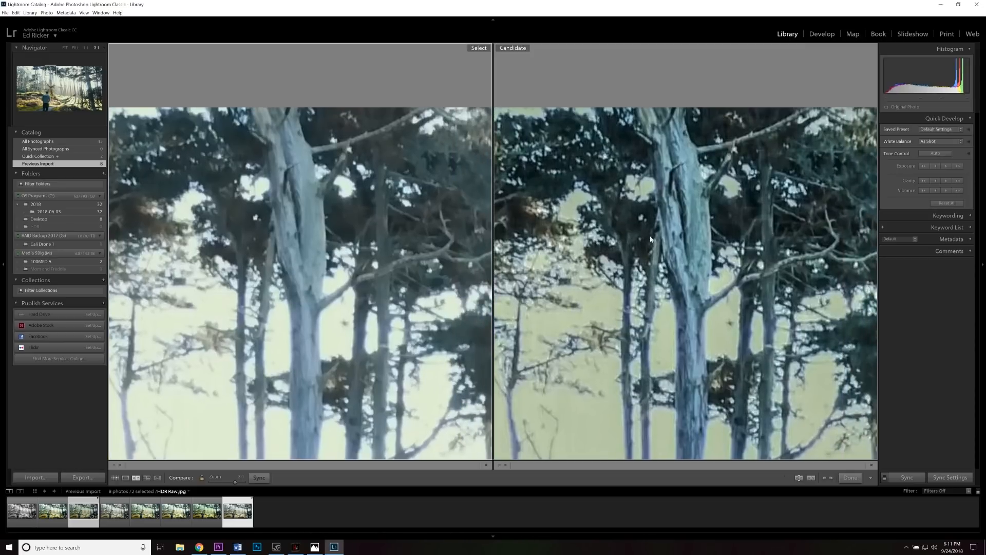